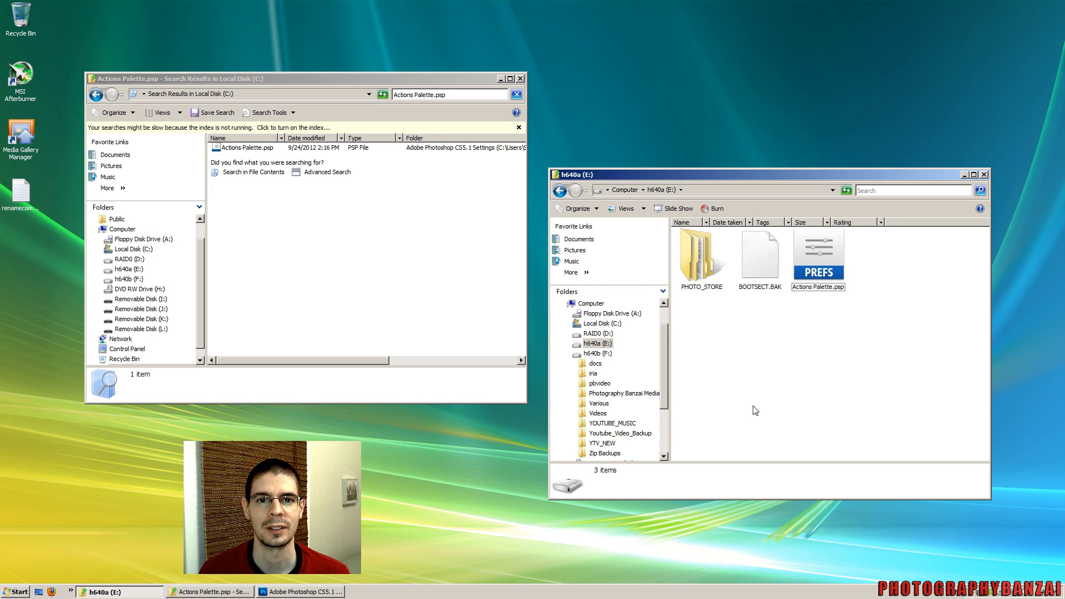
{"action": "left_click", "coordinate": [272, 591]}
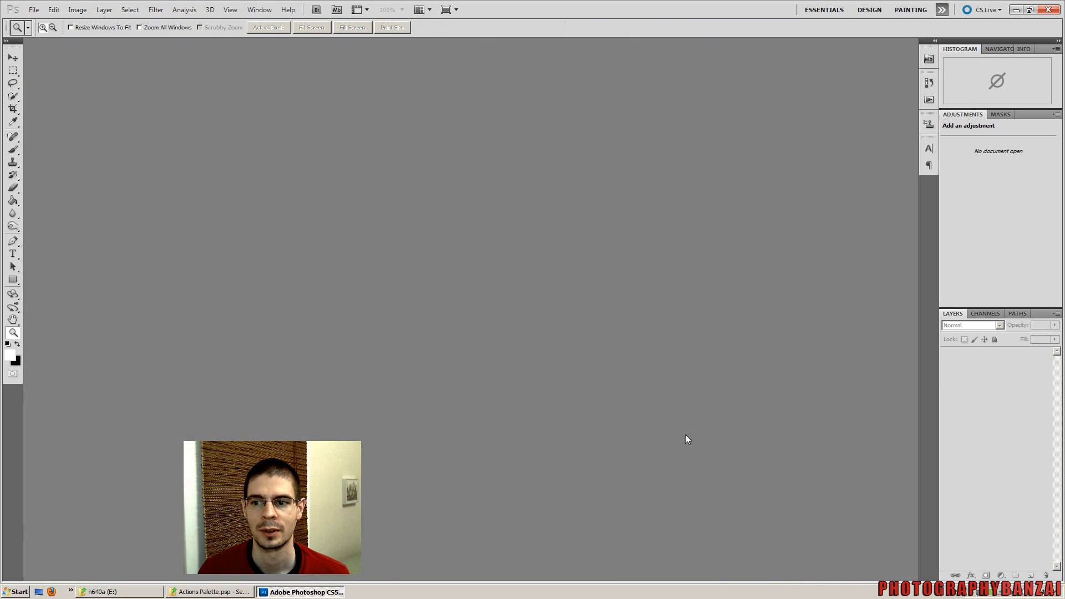
{"action": "left_click", "coordinate": [928, 99]}
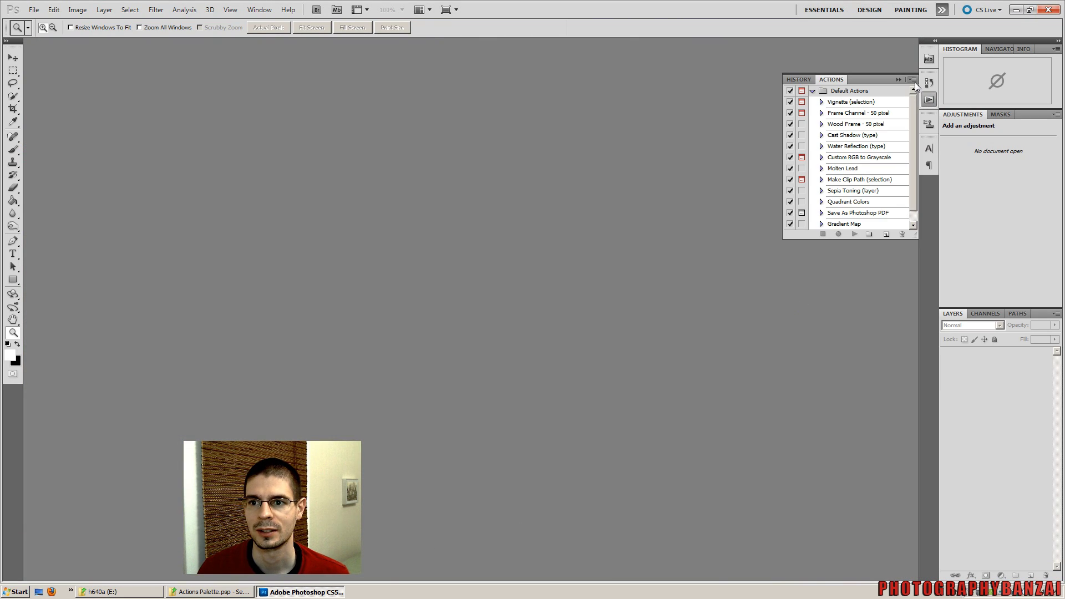
{"action": "left_click", "coordinate": [911, 79]}
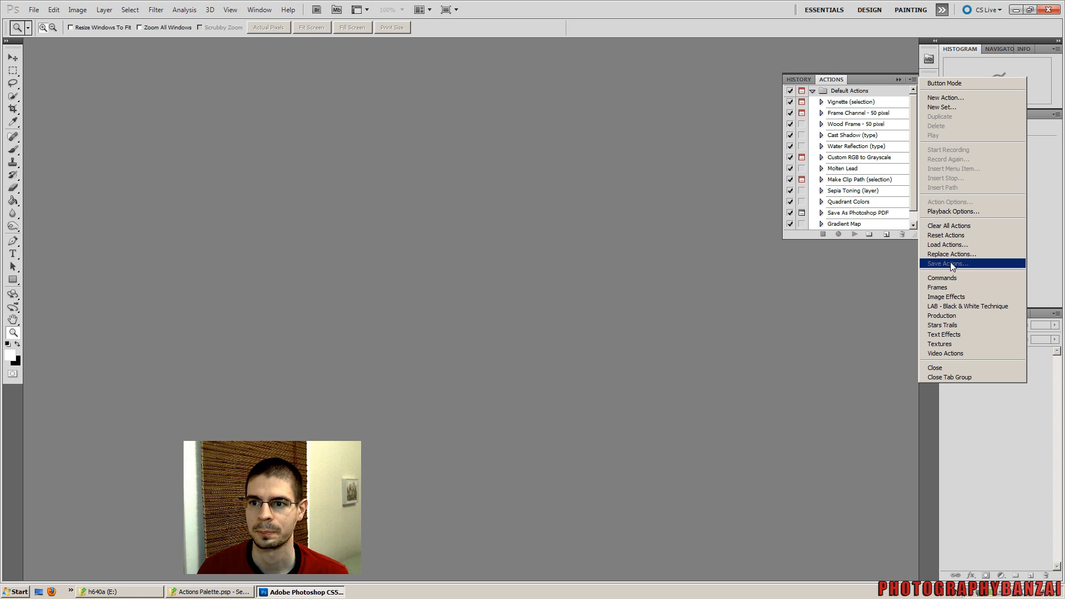
{"action": "left_click", "coordinate": [864, 55]}
{"action": "left_click", "coordinate": [928, 100]}
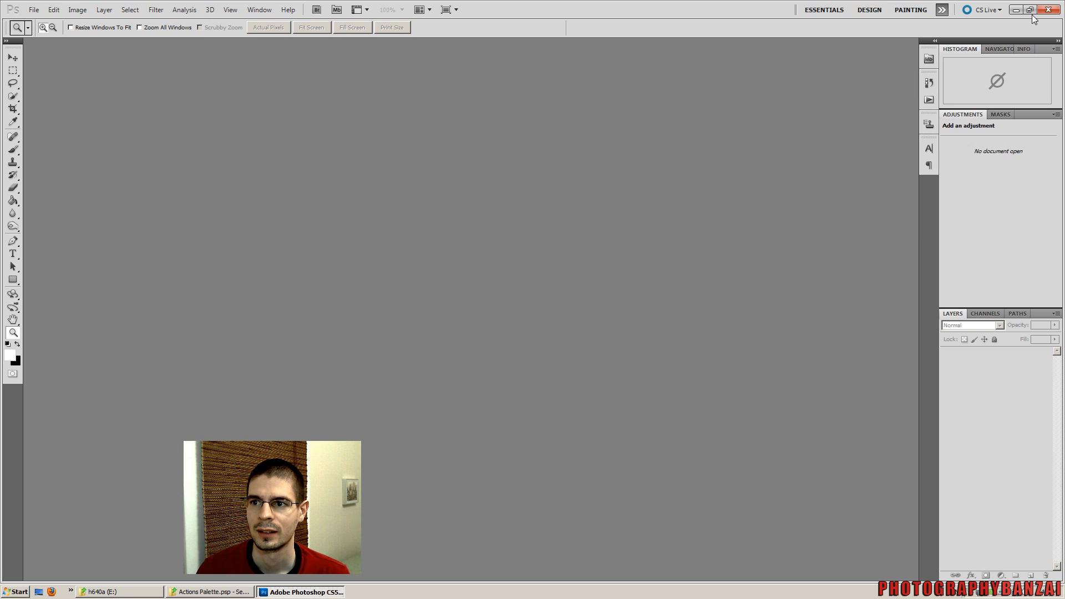
Quit Photoshop and select the 74.2 KB backup Actions Palette.psp on drive E:.
{"action": "left_click", "coordinate": [1050, 12]}
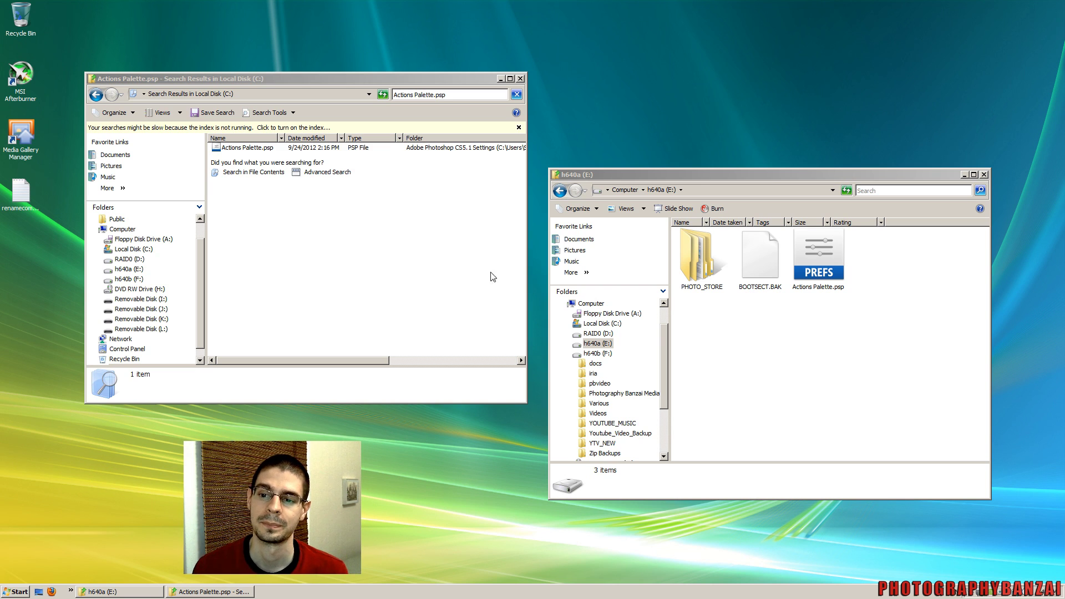
{"action": "left_click", "coordinate": [805, 290]}
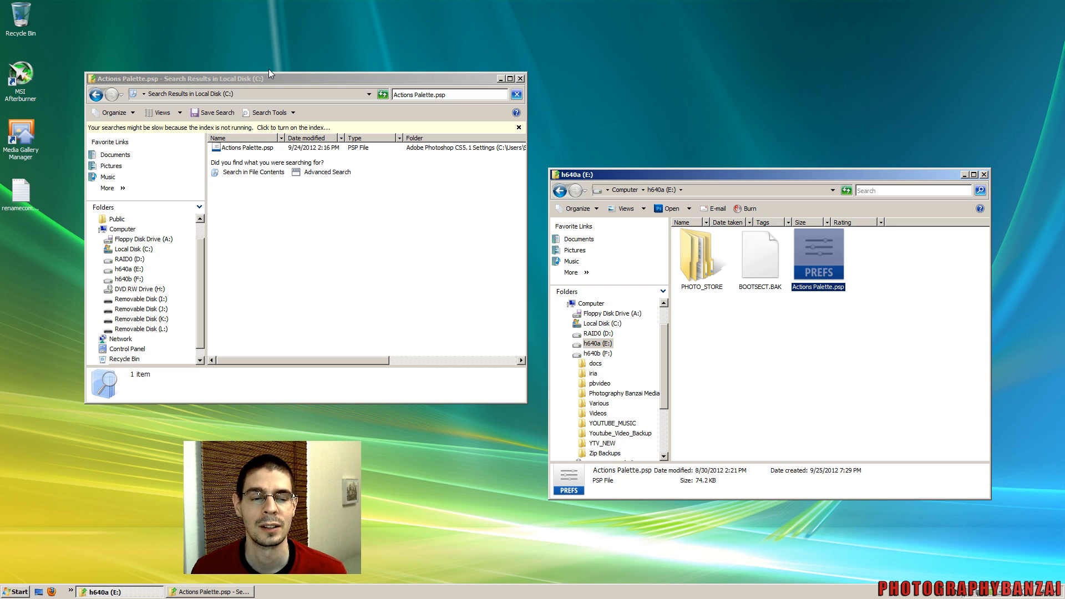
{"action": "left_click_drag", "start_coordinate": [284, 77], "coordinate": [235, 98]}
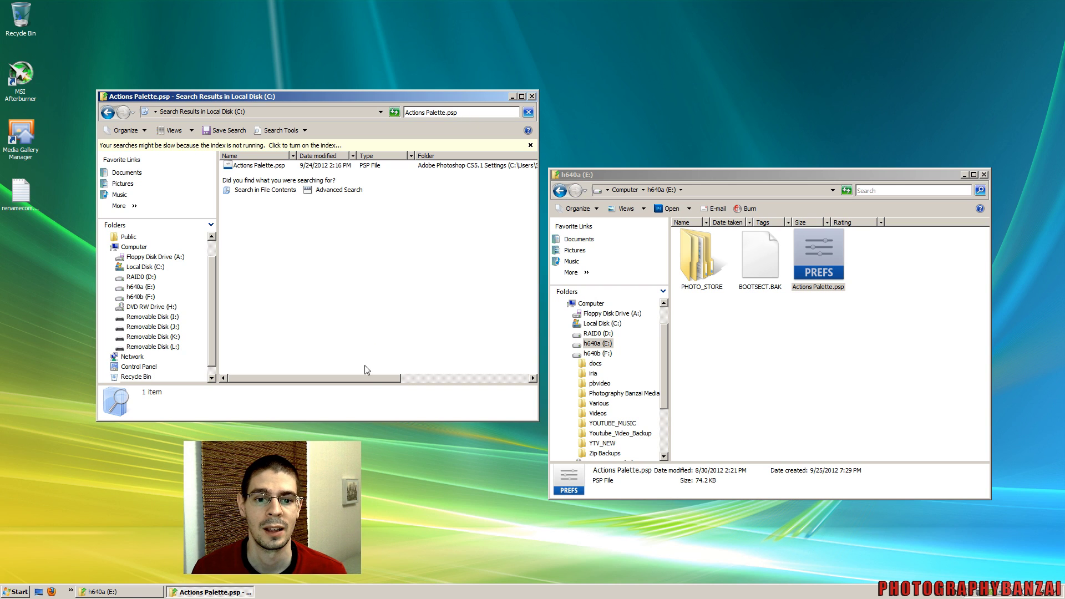
{"action": "left_click_drag", "start_coordinate": [363, 378], "coordinate": [431, 376]}
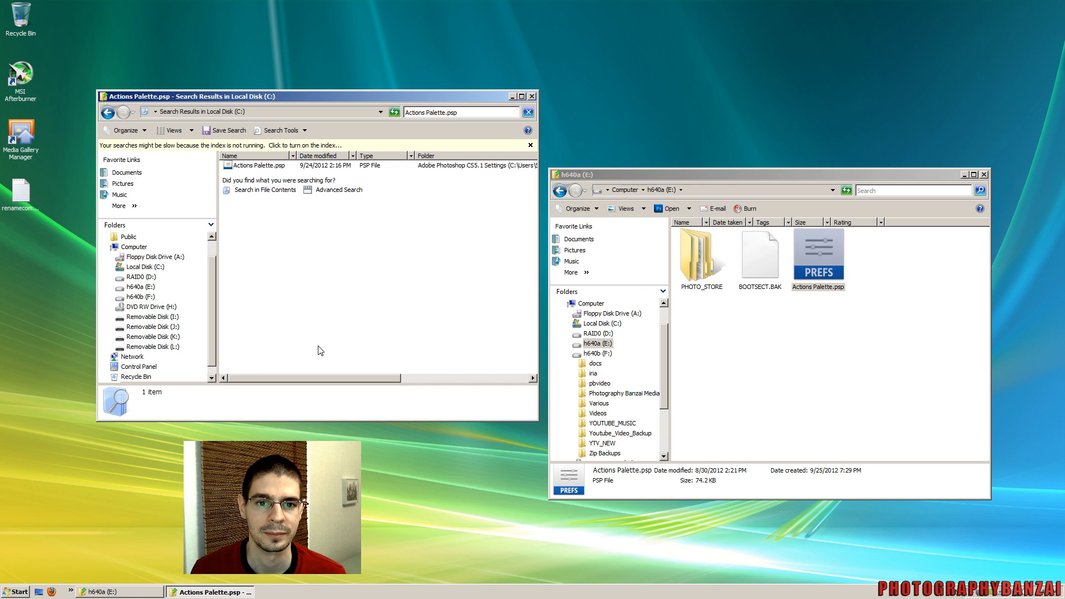
Copy the backup Actions Palette.psp from drive E:, then right-click the settings copy in the search results.
{"action": "left_click", "coordinate": [890, 293]}
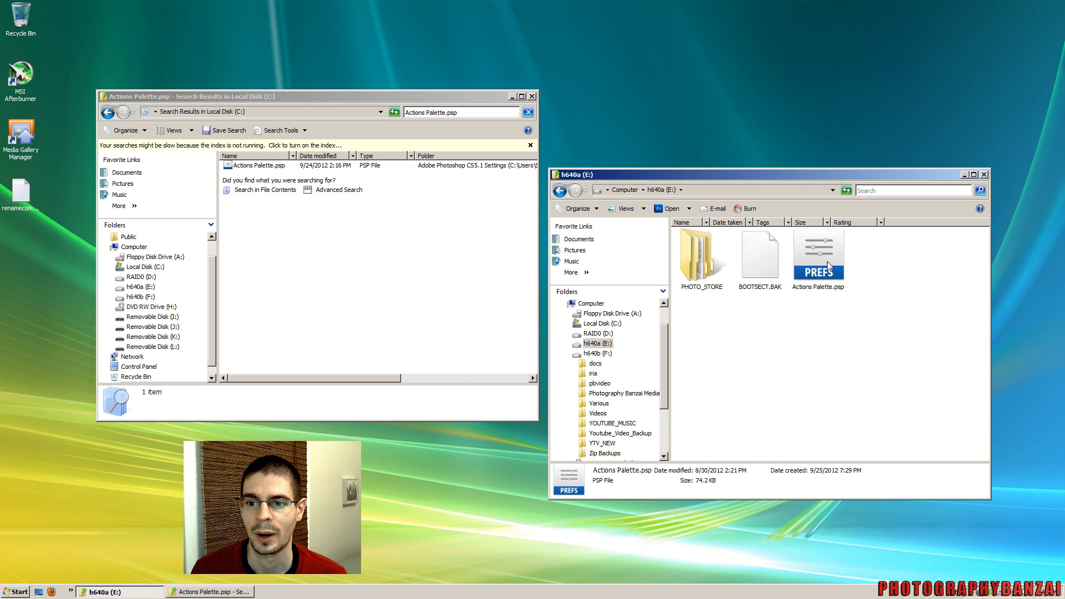
{"action": "left_click", "coordinate": [823, 262]}
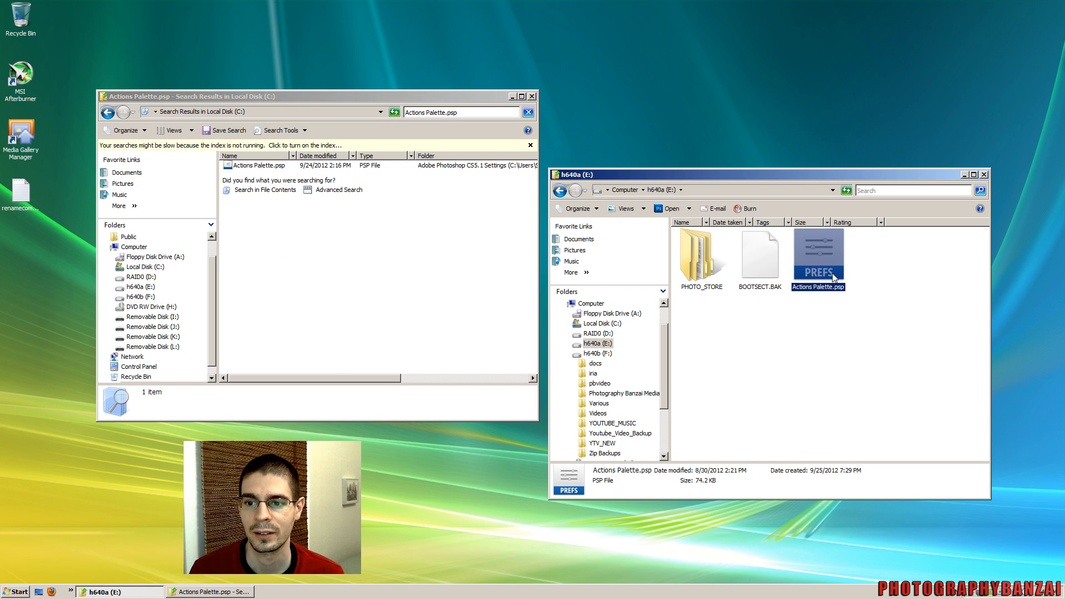
{"action": "right_click", "coordinate": [824, 255]}
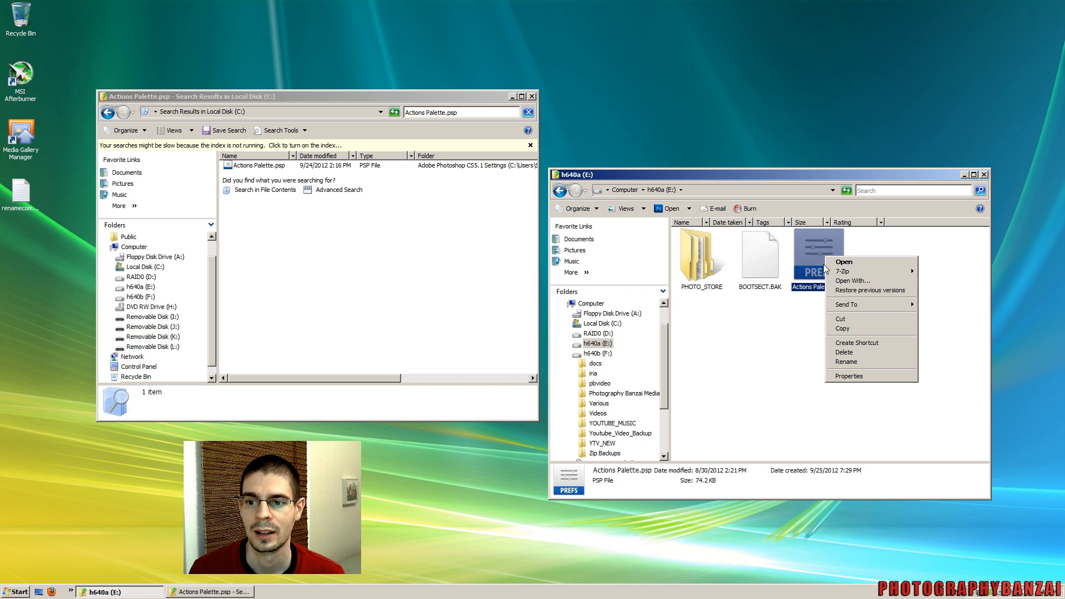
{"action": "left_click", "coordinate": [826, 329]}
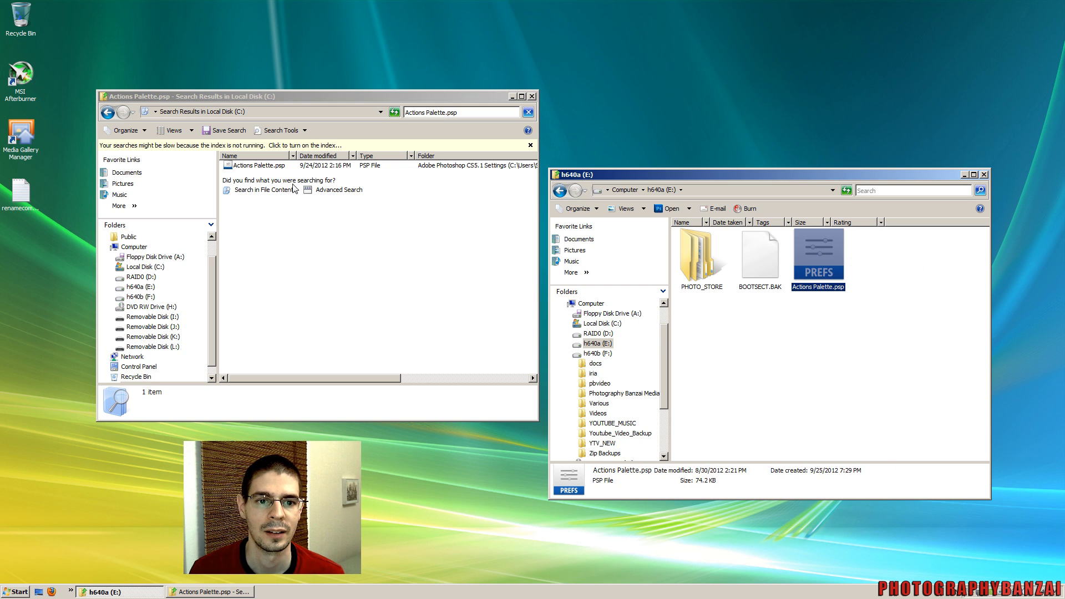
{"action": "left_click", "coordinate": [260, 166]}
{"action": "right_click", "coordinate": [260, 167]}
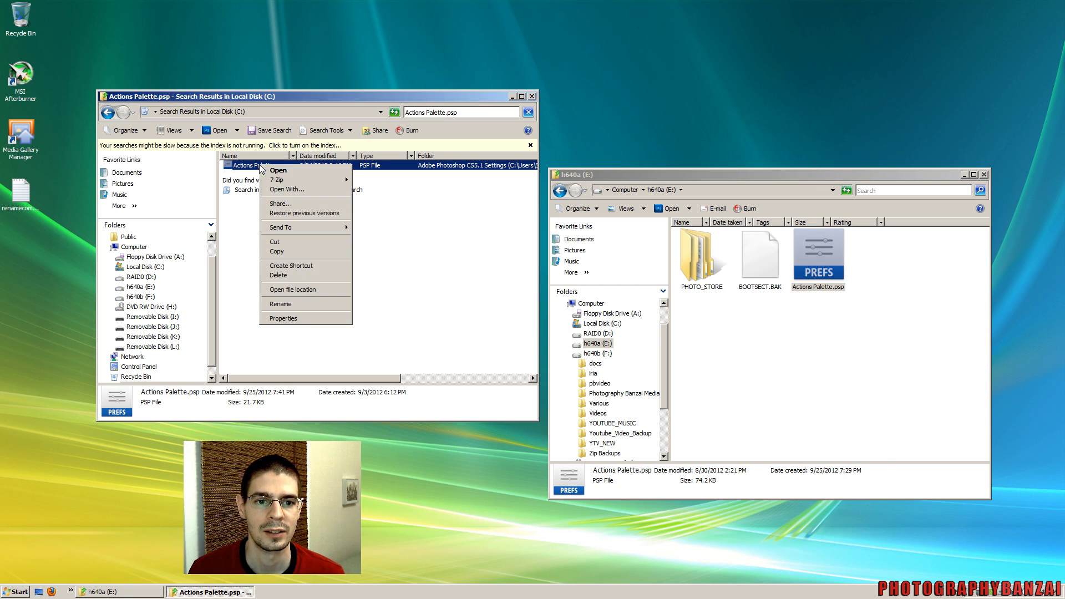
Open the Settings folder and paste the backup Actions Palette.psp, replacing the existing file.
{"action": "left_click", "coordinate": [302, 293]}
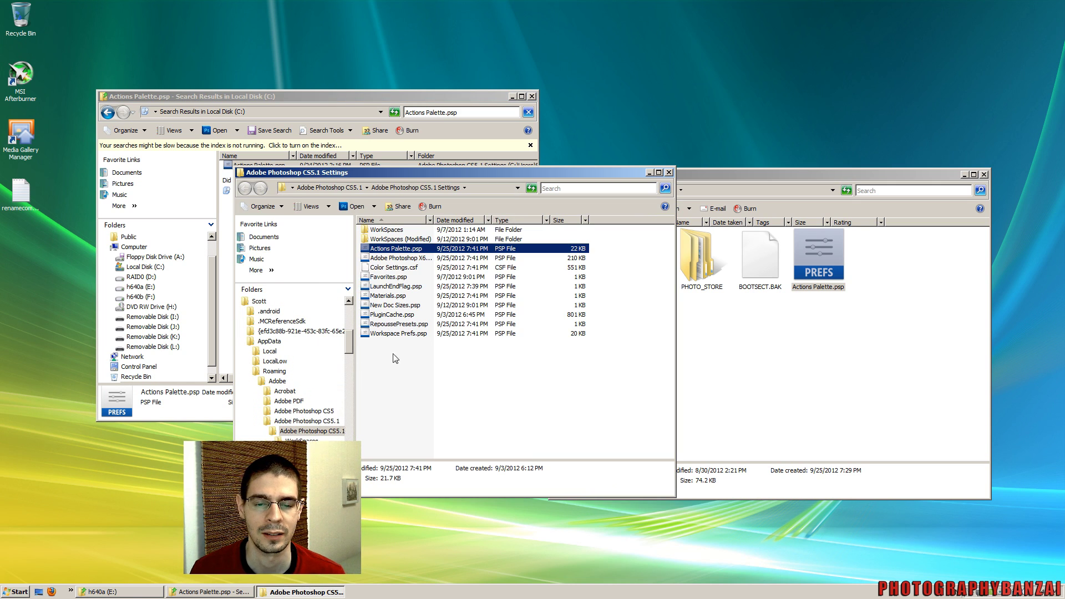
{"action": "right_click", "coordinate": [381, 357]}
{"action": "left_click", "coordinate": [412, 431]}
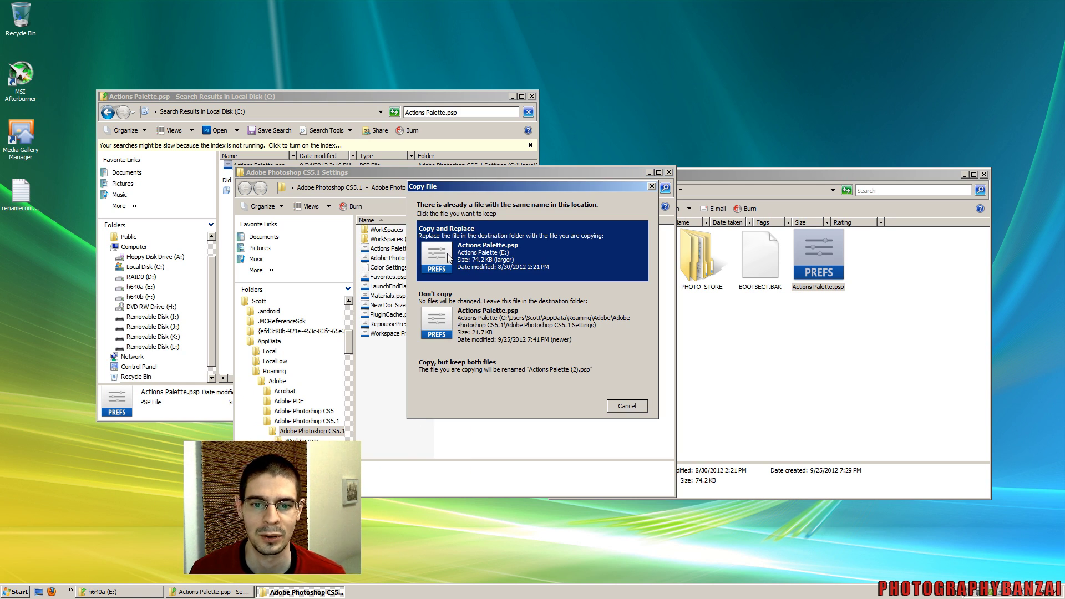
{"action": "left_click", "coordinate": [477, 255]}
{"action": "left_click", "coordinate": [473, 375]}
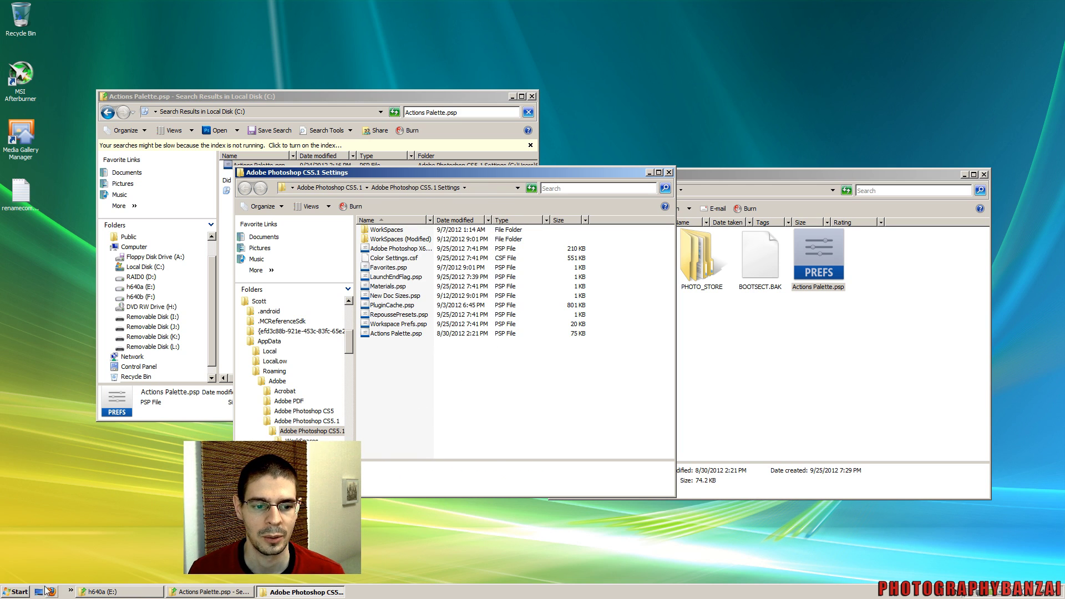
Relaunch Adobe Photoshop CS5.1 (64 Bit) and browse the restored sets in the Actions panel.
{"action": "left_click", "coordinate": [17, 592]}
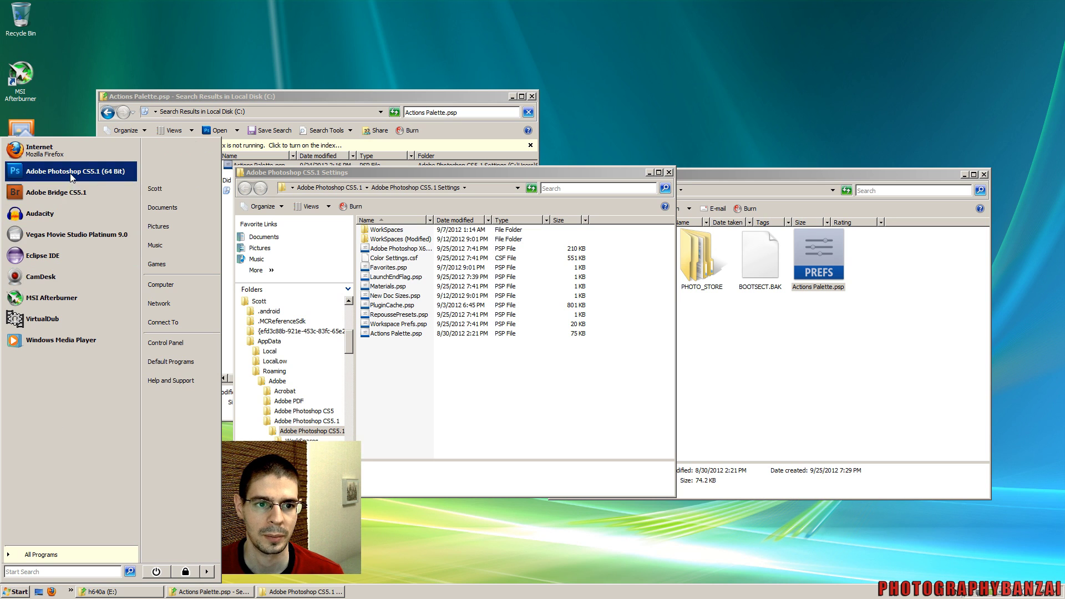
{"action": "left_click", "coordinate": [71, 172]}
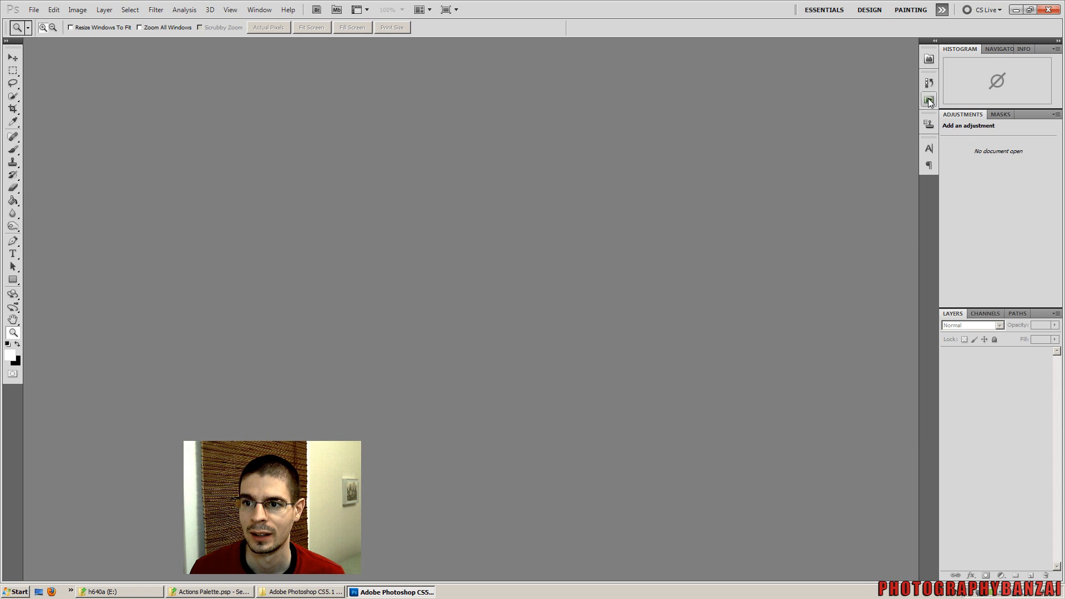
{"action": "left_click", "coordinate": [929, 101]}
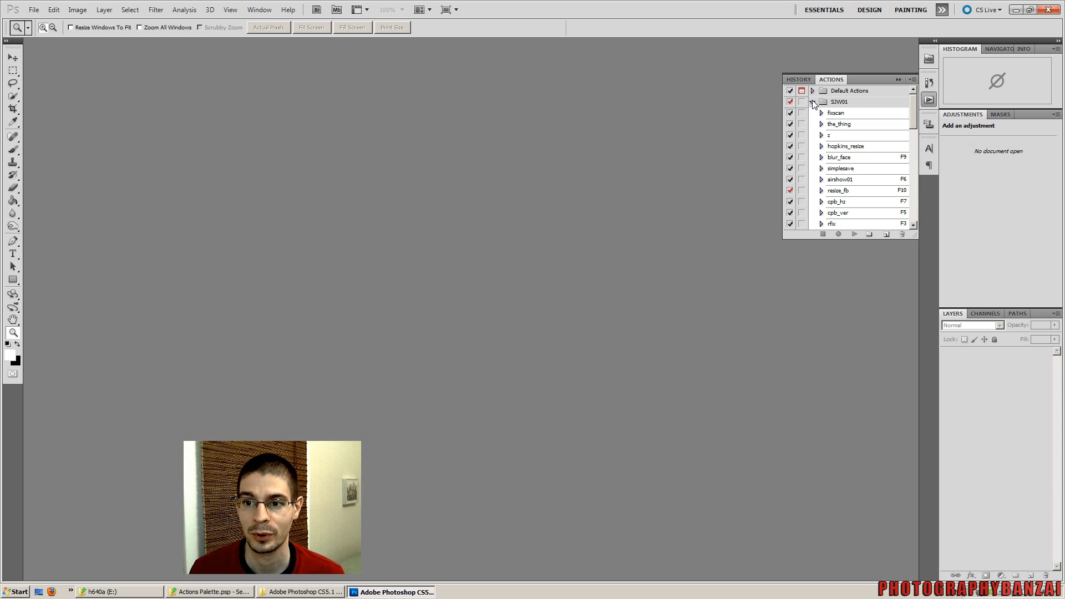
{"action": "left_click_drag", "start_coordinate": [908, 116], "coordinate": [913, 202]}
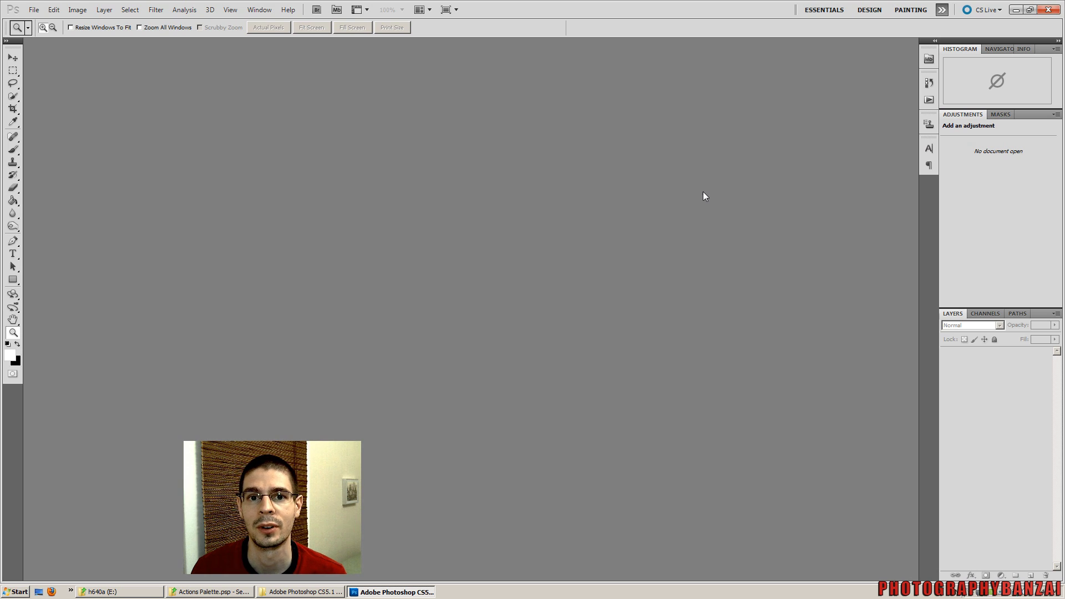
{"action": "left_click", "coordinate": [928, 99]}
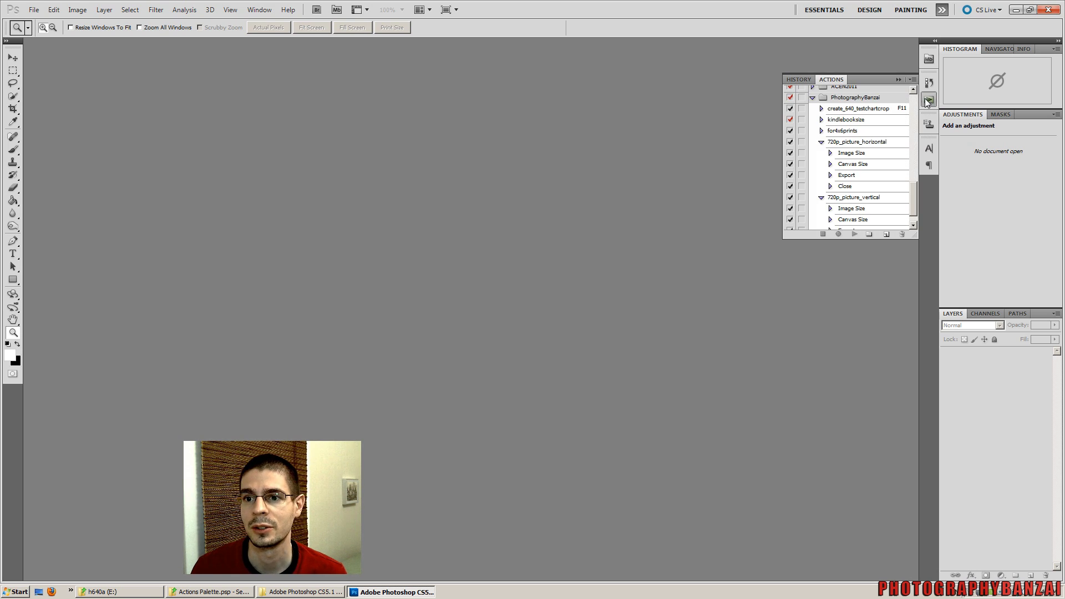
{"action": "left_click", "coordinate": [911, 80]}
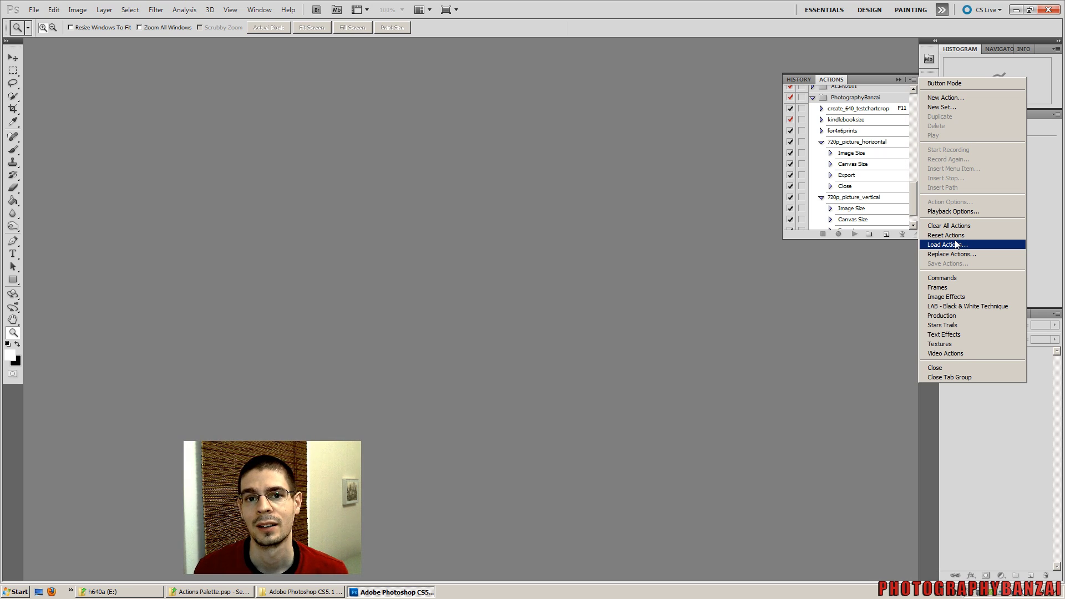
{"action": "left_click", "coordinate": [881, 325]}
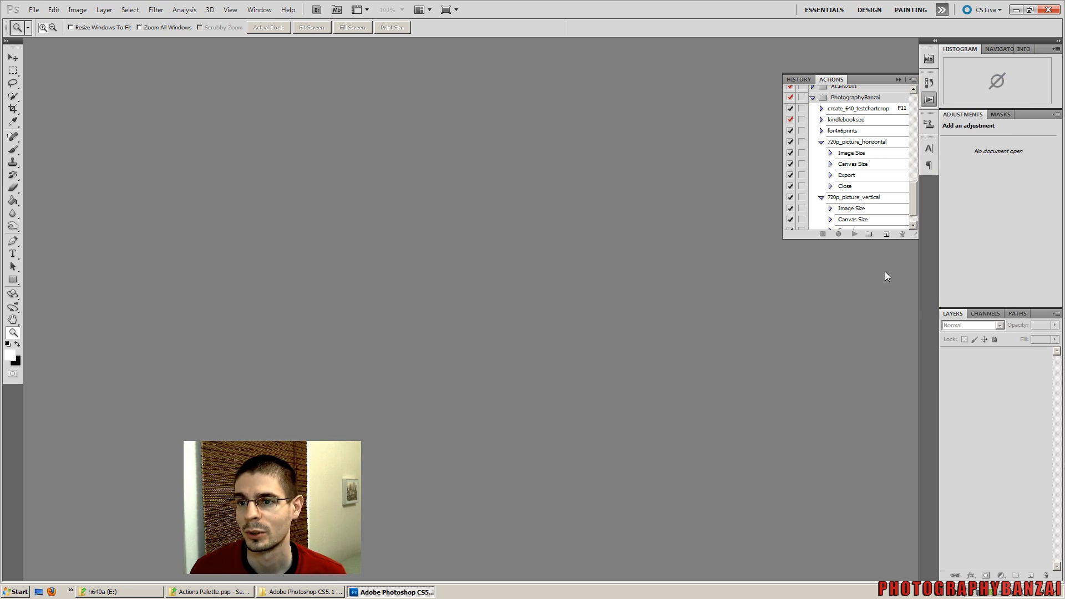
{"action": "left_click", "coordinate": [935, 83]}
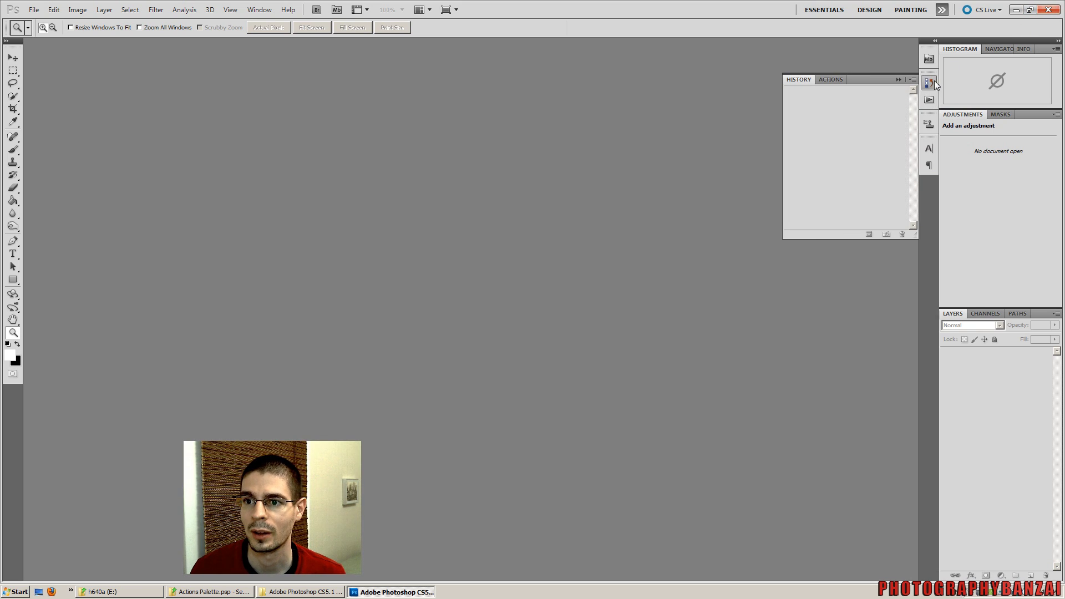
Quit Photoshop and check the properties of the settings folder's 75 KB Actions Palette.psp.
{"action": "left_click", "coordinate": [934, 82]}
{"action": "left_click", "coordinate": [1044, 12]}
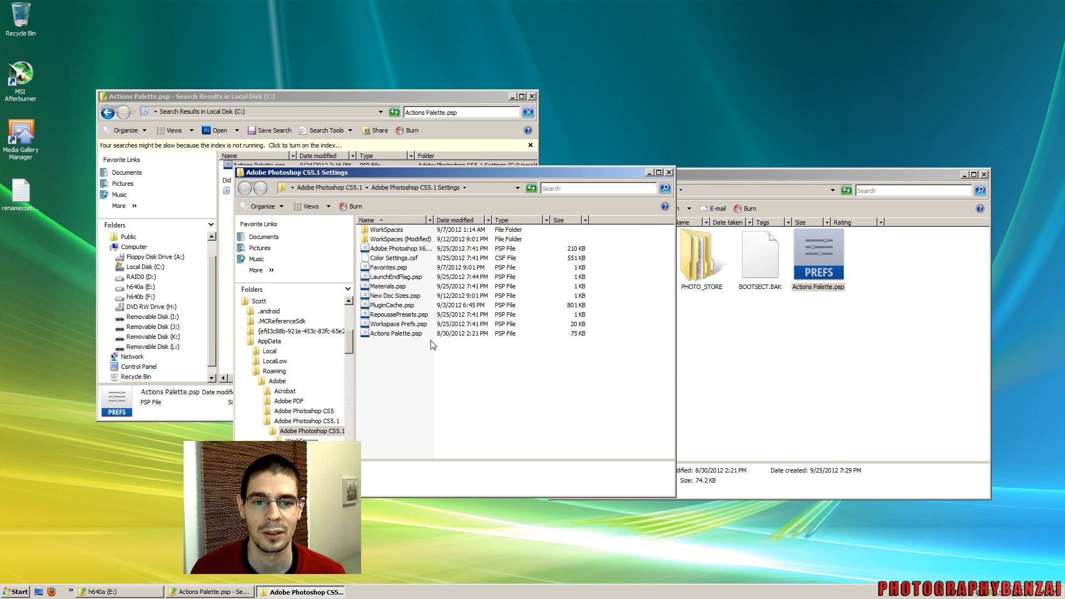
{"action": "left_click", "coordinate": [395, 248]}
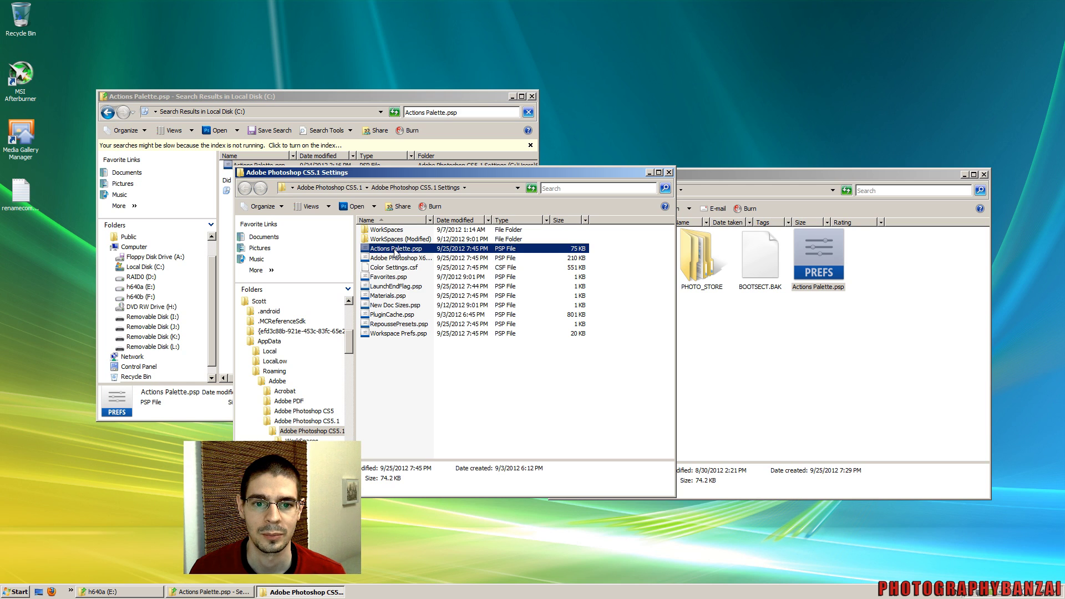
{"action": "right_click", "coordinate": [394, 249]}
{"action": "left_click", "coordinate": [422, 383]}
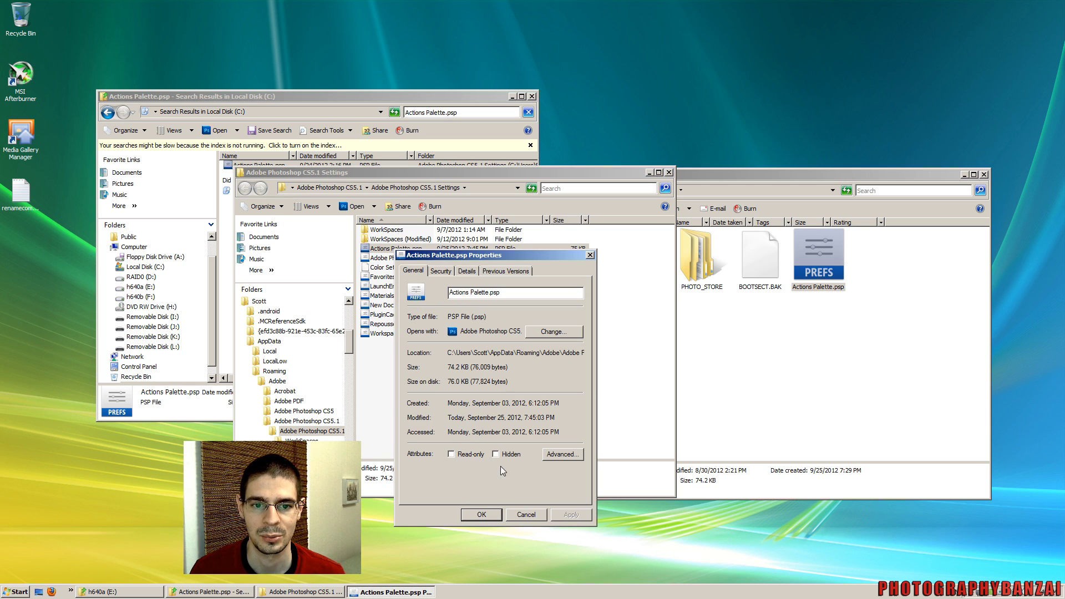
{"action": "left_click", "coordinate": [526, 515]}
{"action": "left_click", "coordinate": [405, 406]}
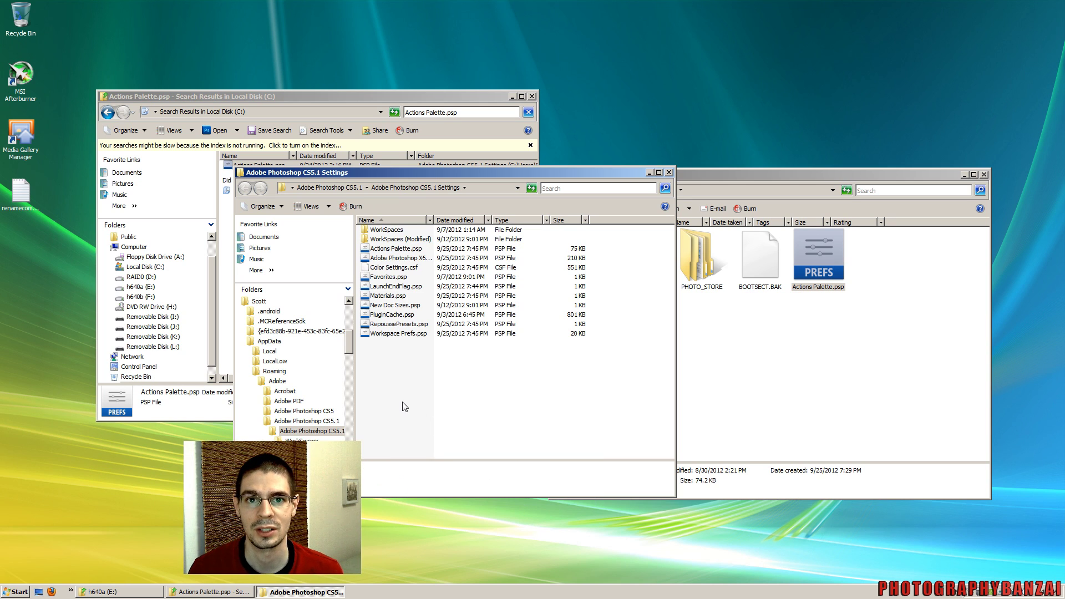